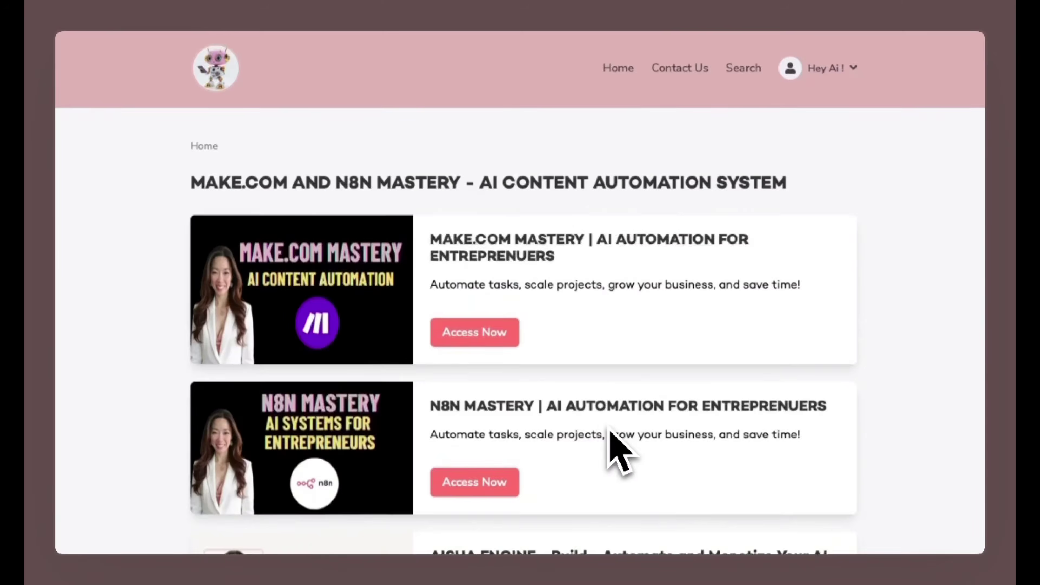
- Open the UGC Prompt Engineer — Photo Enhancement Toolkit lesson in the AISHA ENGINE course and review it down to the step-by-step workflow
{"action": "scroll", "coordinate": [612, 442], "scroll_direction": "down", "scroll_amount": 6}
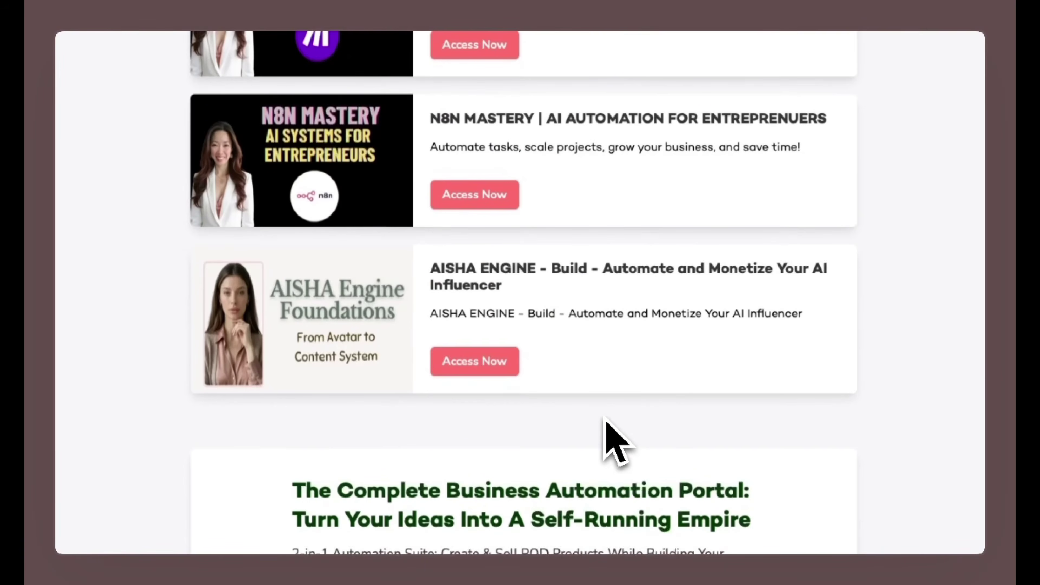
{"action": "left_click", "coordinate": [472, 363]}
{"action": "scroll", "coordinate": [552, 404], "scroll_direction": "down", "scroll_amount": 5}
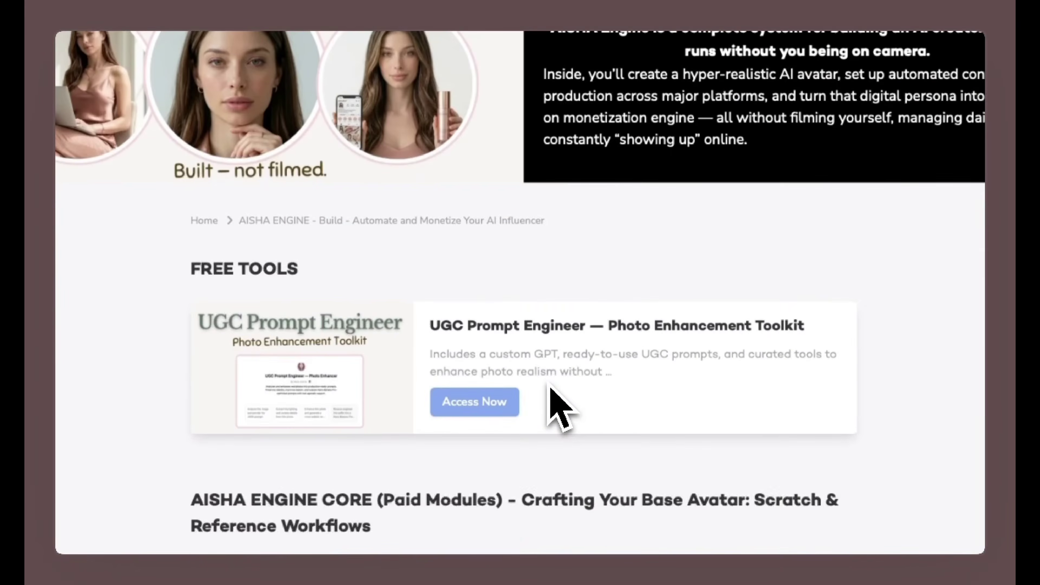
{"action": "left_click", "coordinate": [488, 403]}
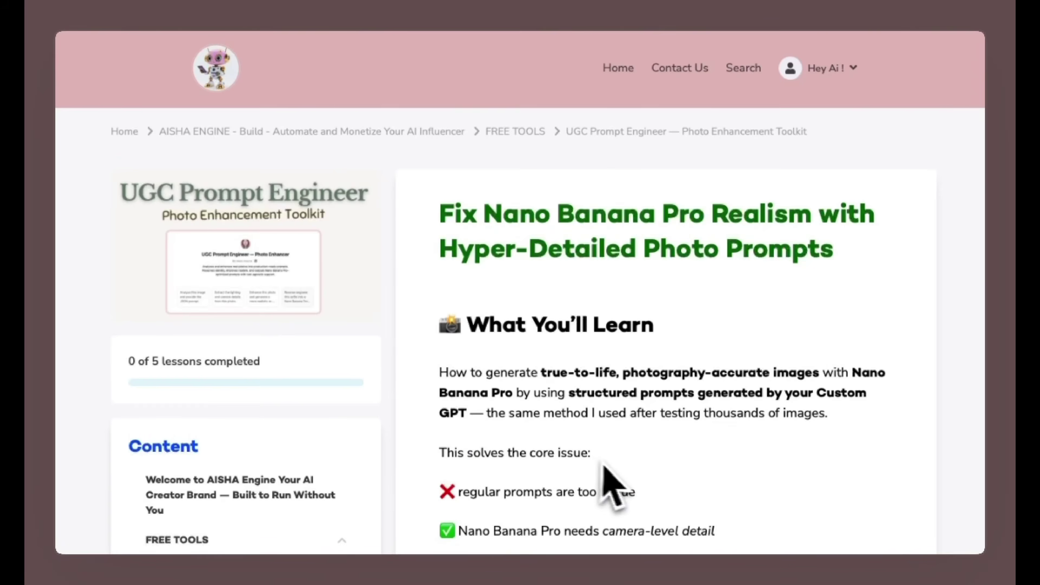
{"action": "scroll", "coordinate": [609, 483], "scroll_direction": "down", "scroll_amount": 4}
{"action": "scroll", "coordinate": [616, 464], "scroll_direction": "down", "scroll_amount": 10}
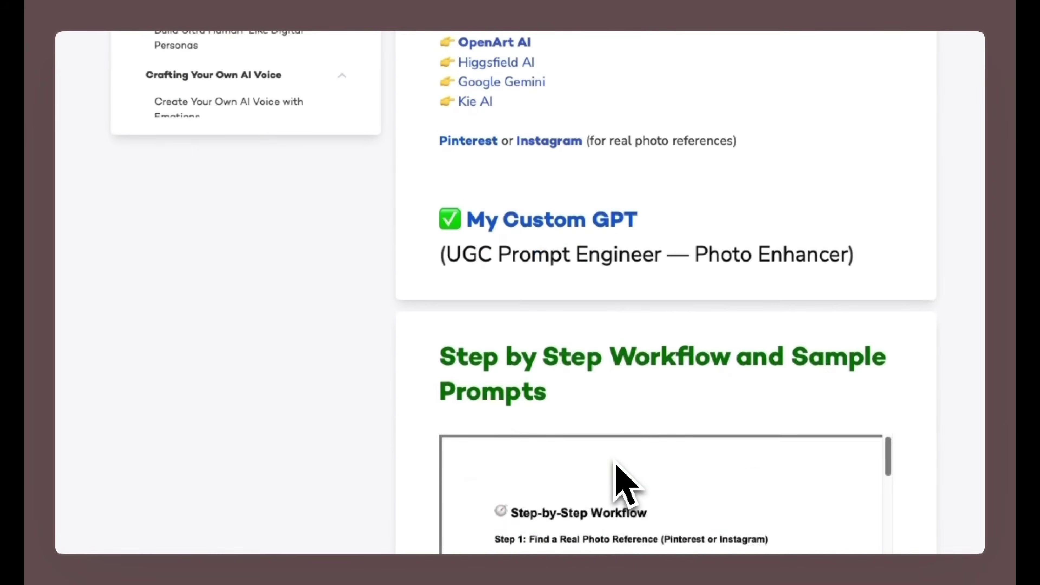
{"action": "scroll", "coordinate": [615, 464], "scroll_direction": "down", "scroll_amount": 10}
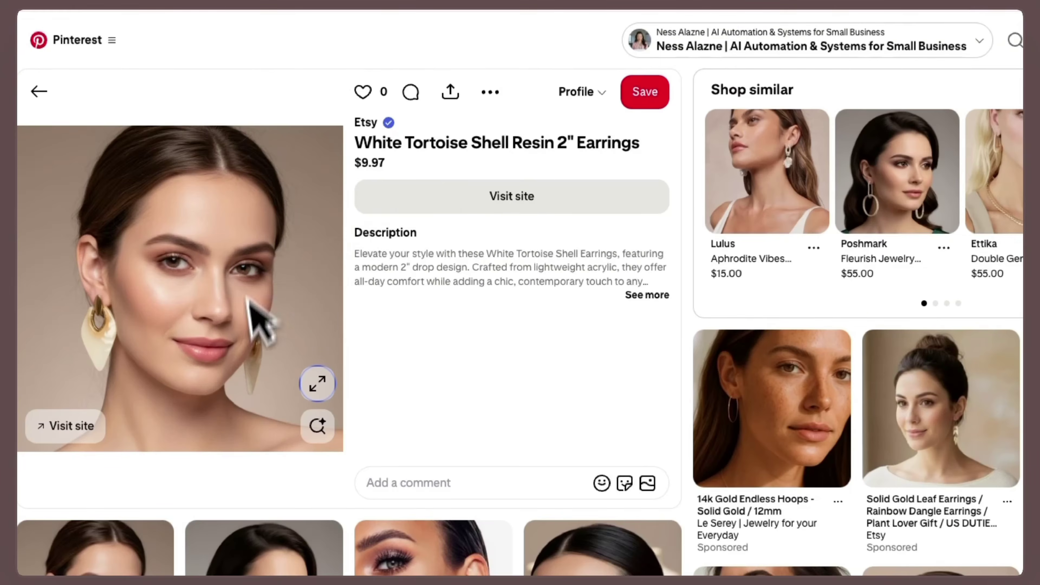
- Enlarge the Pinterest earrings portrait and have the UGC Prompt Engineer GPT analyze both reference photos and provide the JSON prompt
{"action": "left_click", "coordinate": [316, 388]}
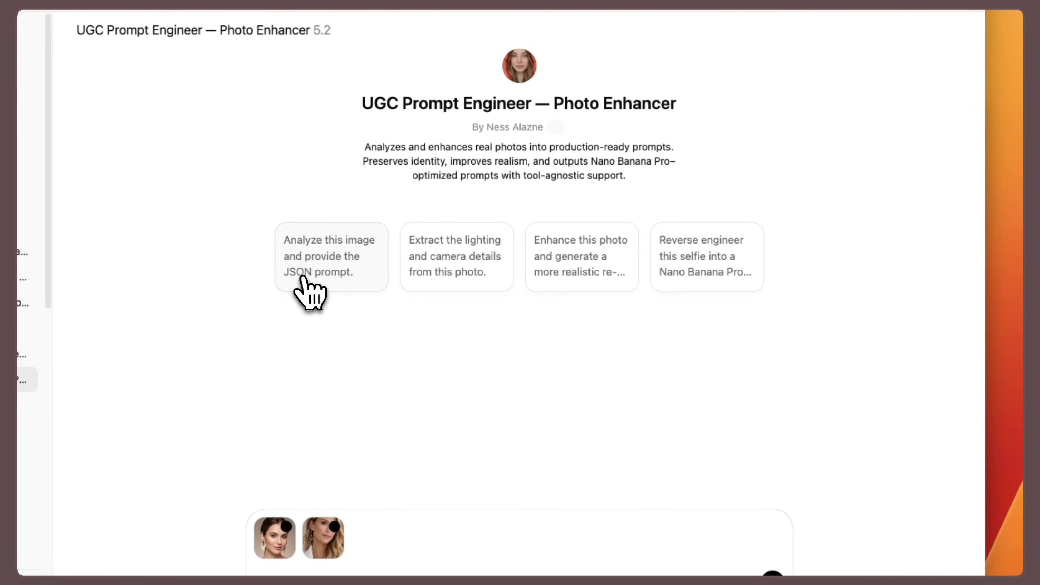
{"action": "left_click", "coordinate": [306, 294]}
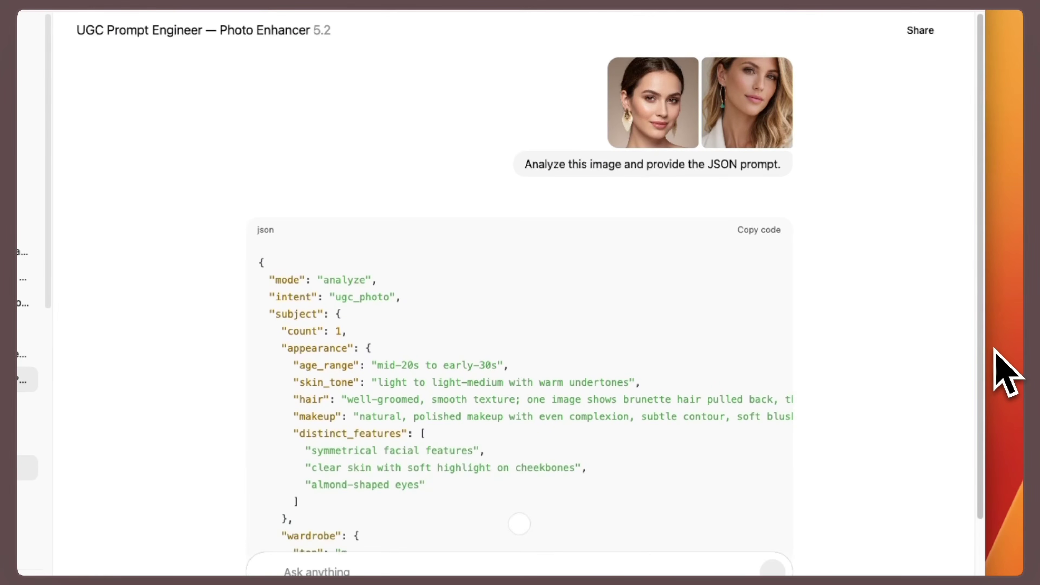
{"action": "scroll", "coordinate": [428, 375], "scroll_direction": "down", "scroll_amount": 5}
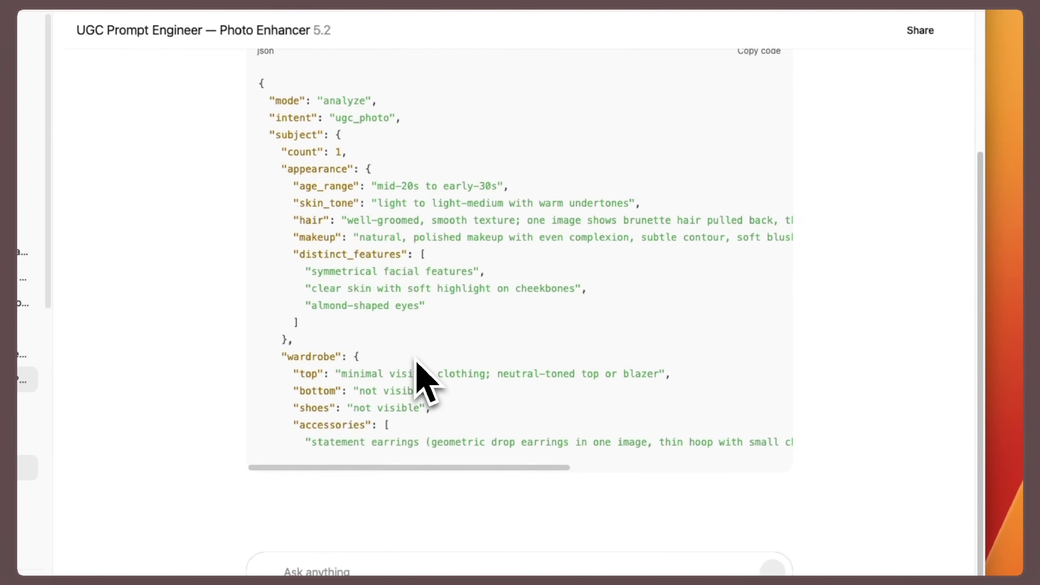
{"action": "scroll", "coordinate": [415, 359], "scroll_direction": "down", "scroll_amount": 3}
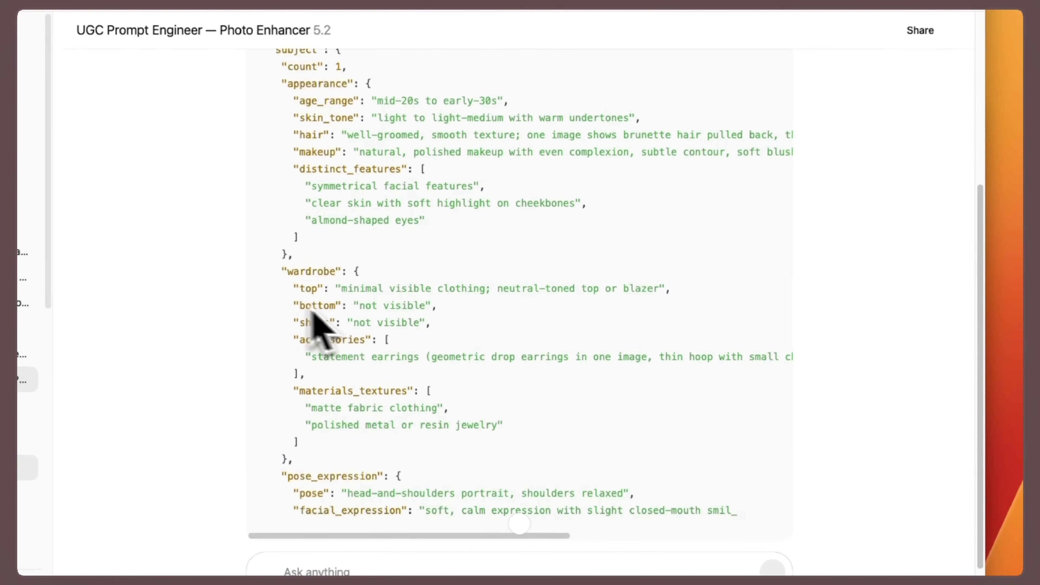
{"action": "scroll", "coordinate": [336, 487], "scroll_direction": "down", "scroll_amount": 3}
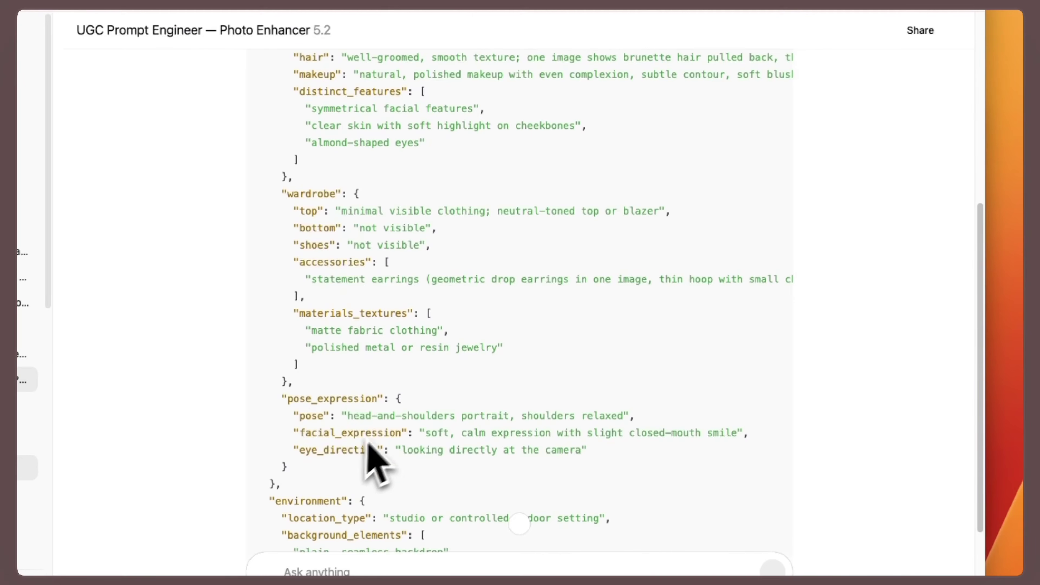
{"action": "scroll", "coordinate": [385, 442], "scroll_direction": "down", "scroll_amount": 4}
{"action": "scroll", "coordinate": [396, 410], "scroll_direction": "down", "scroll_amount": 5}
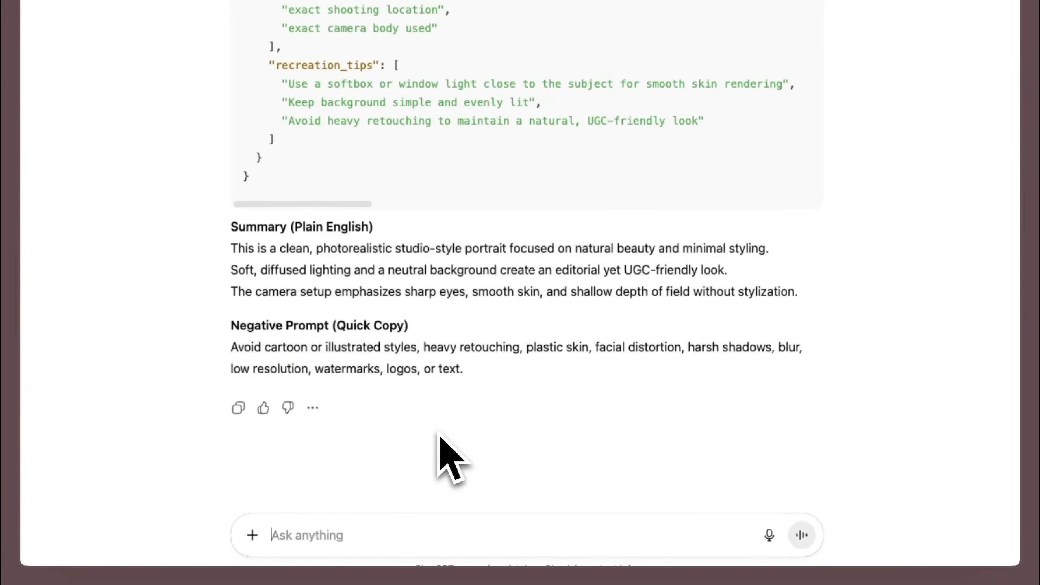
- Paste and send the prompt combining both reference images into one new woman in a white sports bra with visible natural skin texture
{"action": "right_click", "coordinate": [332, 541]}
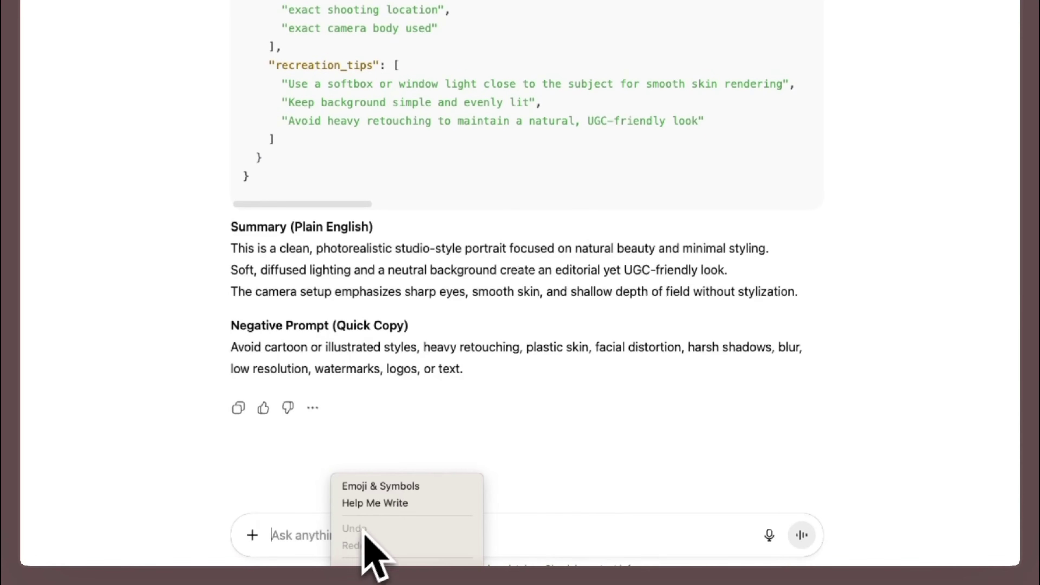
{"action": "left_click", "coordinate": [365, 540]}
{"action": "left_click_drag", "start_coordinate": [266, 458], "coordinate": [674, 460]}
{"action": "scroll", "coordinate": [599, 423], "scroll_direction": "down", "scroll_amount": 3}
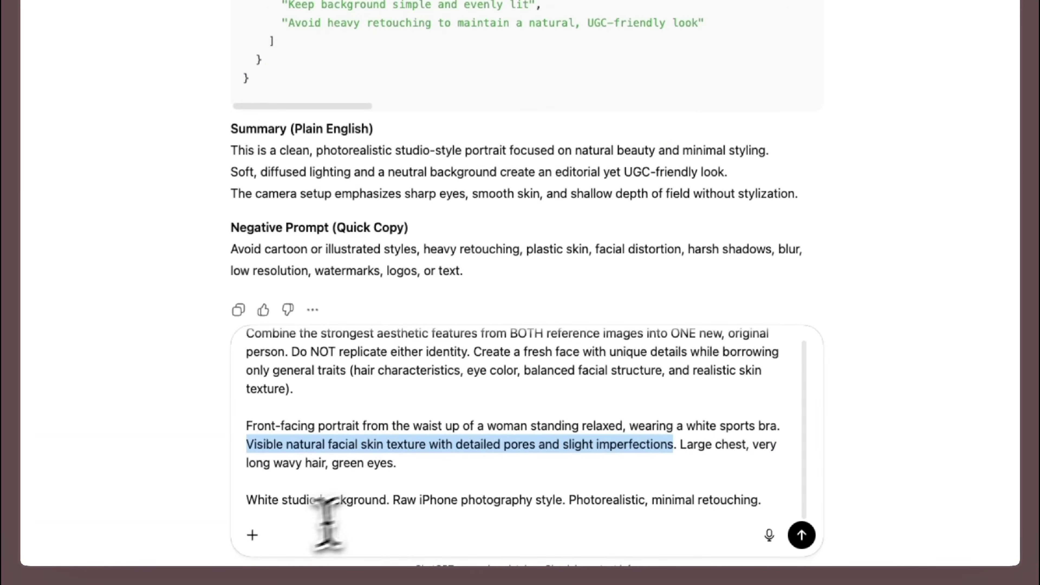
{"action": "left_click", "coordinate": [800, 533]}
- Review the reverse_engineer JSON prompt in the GPT's reply and copy its code
{"action": "scroll", "coordinate": [610, 134], "scroll_direction": "up", "scroll_amount": 5}
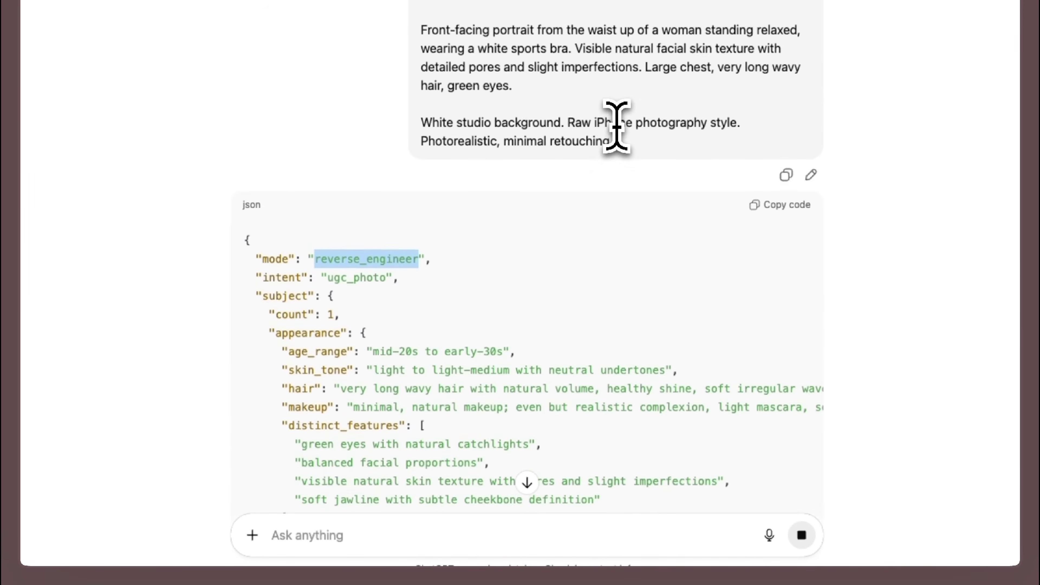
{"action": "scroll", "coordinate": [532, 156], "scroll_direction": "down", "scroll_amount": 4}
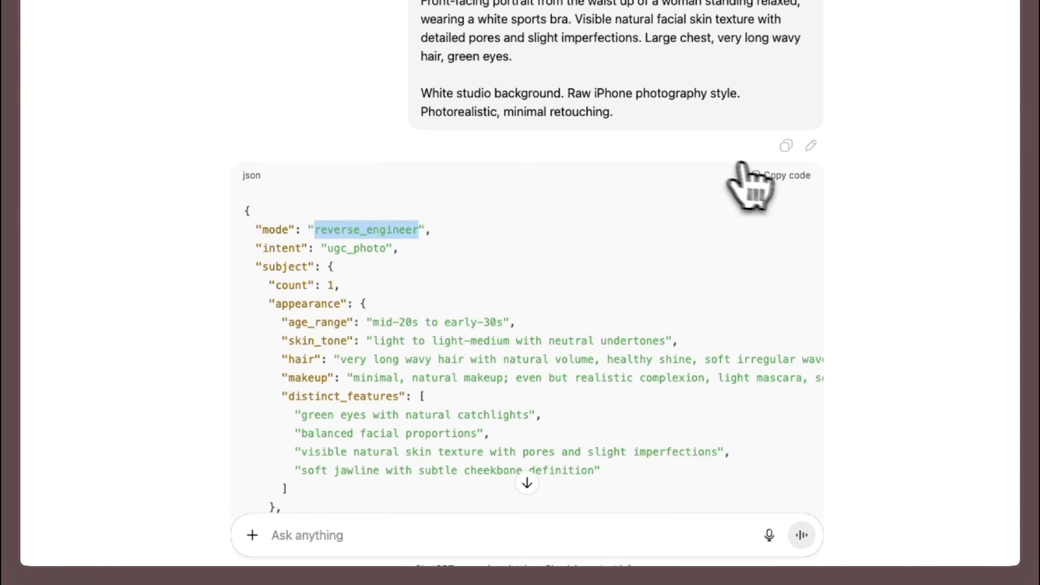
{"action": "left_click", "coordinate": [775, 177]}
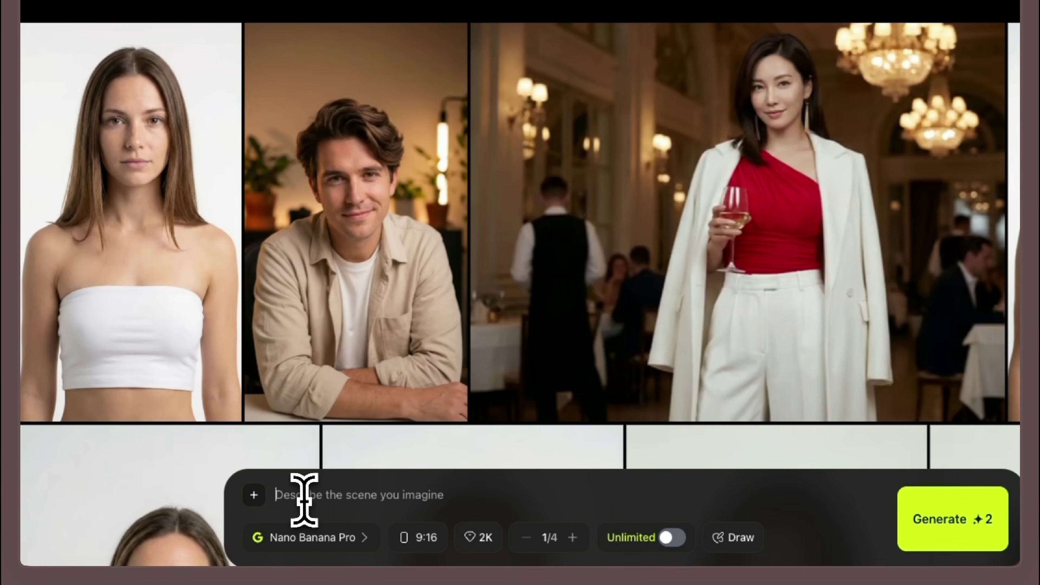
- In Higgsfield, paste the JSON prompt for Nano Banana Pro at 9:16, enable Unlimited and generate the image
{"action": "right_click", "coordinate": [303, 482]}
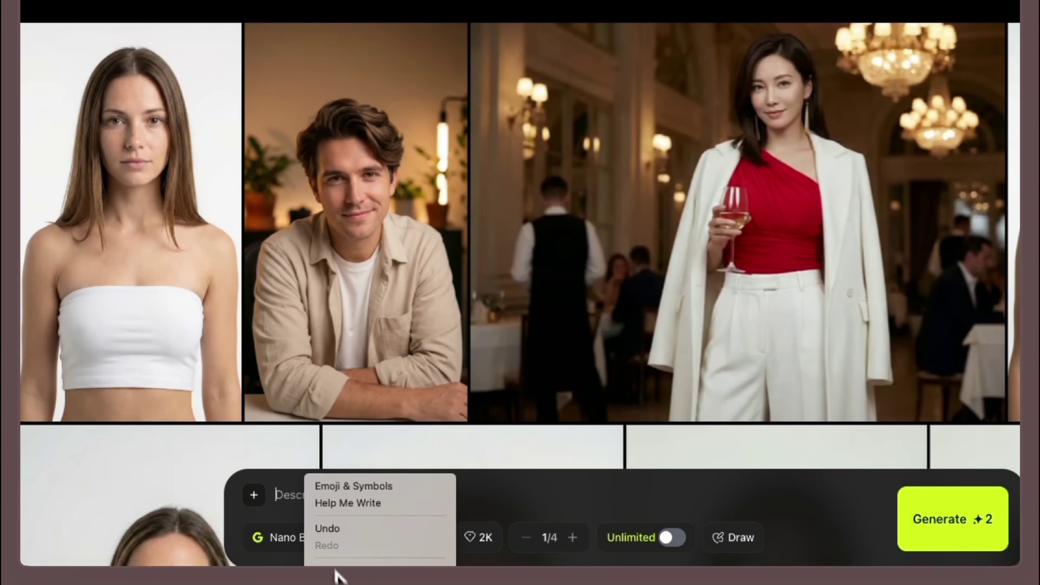
{"action": "left_click", "coordinate": [337, 569]}
{"action": "left_click", "coordinate": [425, 545]}
{"action": "left_click", "coordinate": [440, 421]}
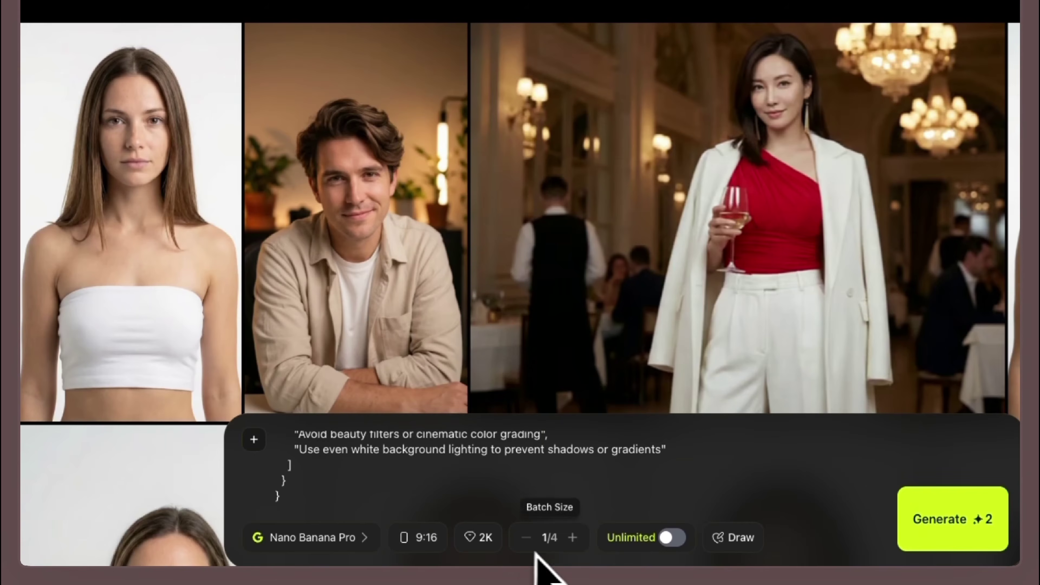
{"action": "left_click", "coordinate": [672, 537]}
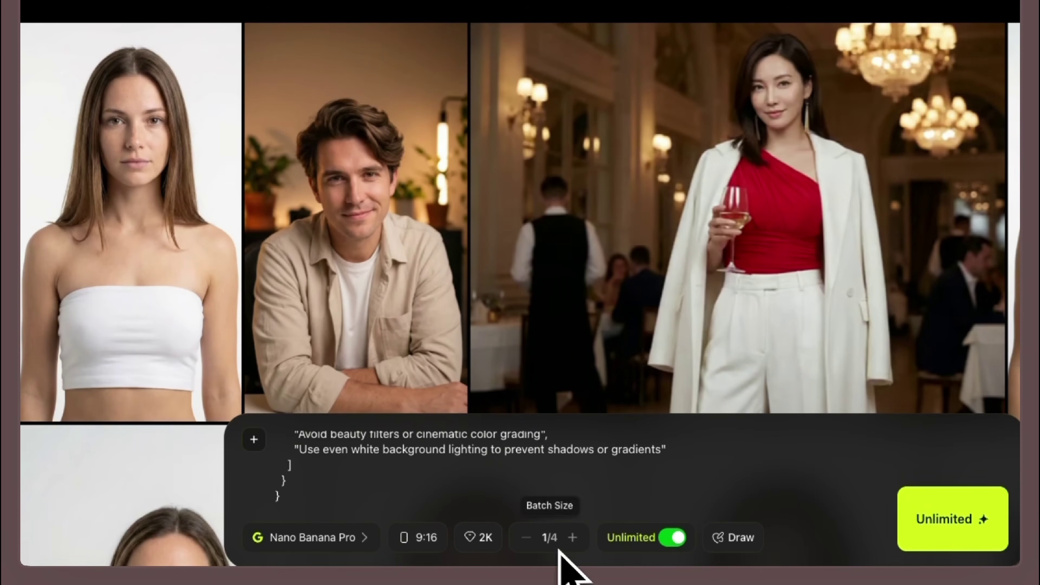
{"action": "left_click", "coordinate": [965, 522]}
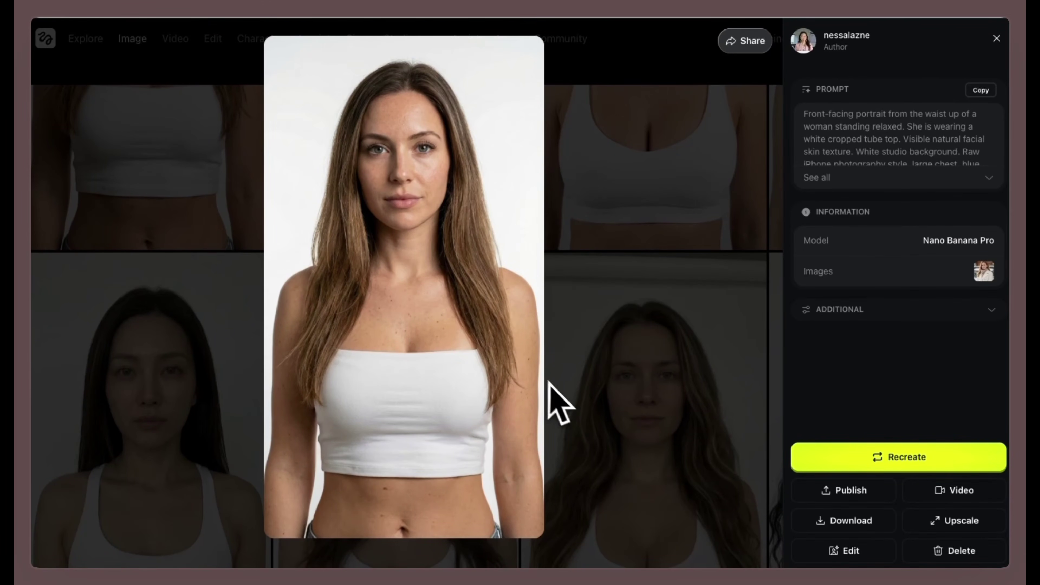
- Load the generated portrait in the white tube top as a reference image for editing and clear the JSON text from the prompt
{"action": "left_click", "coordinate": [862, 557]}
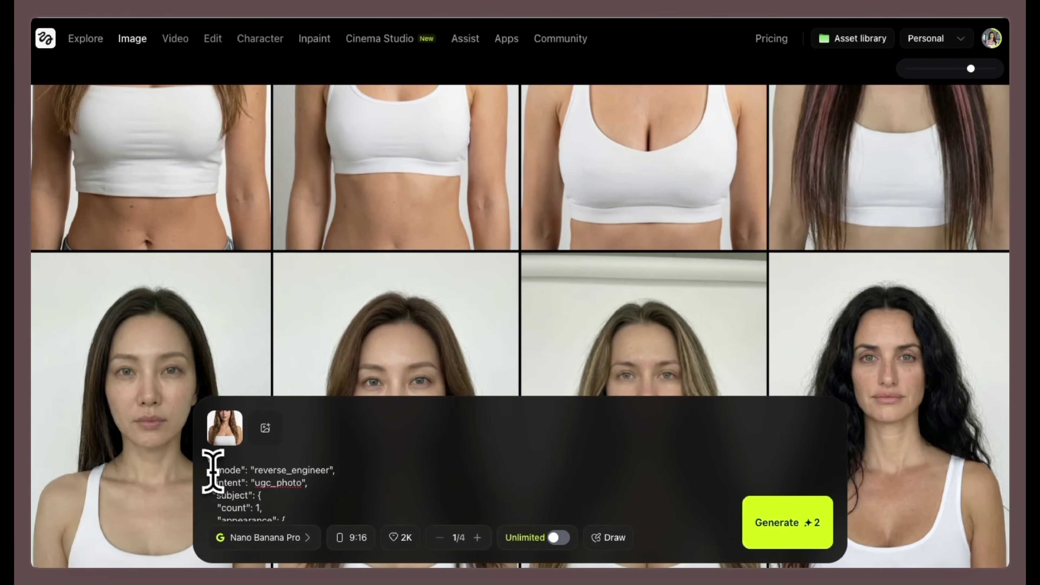
{"action": "left_click_drag", "start_coordinate": [212, 462], "coordinate": [661, 505]}
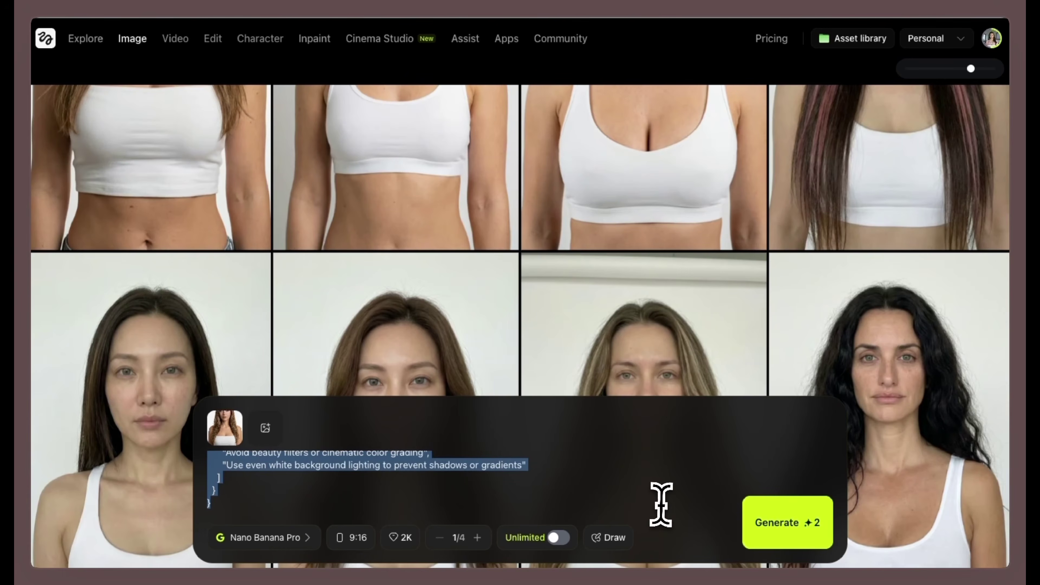
{"action": "type", "text": "{"}
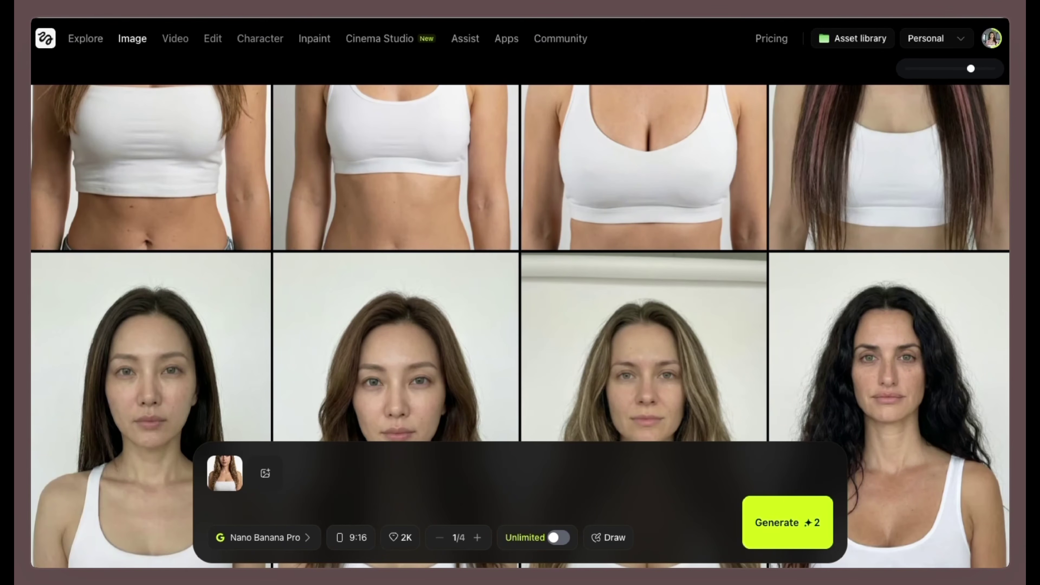
- Generate and open a full-body image of the woman in image 1 wearing image 2's outfit on a busy New York street, with Unlimited on
{"action": "left_click", "coordinate": [313, 485]}
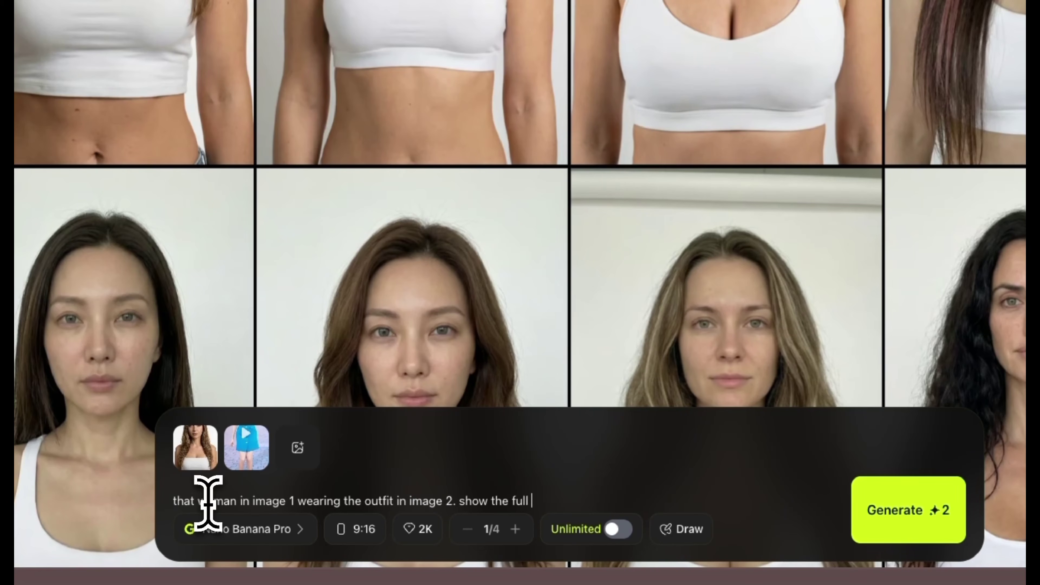
{"action": "type", "text": "y"}
{"action": "left_click", "coordinate": [618, 529]}
{"action": "type", "text": ". she is standing in the busy street"}
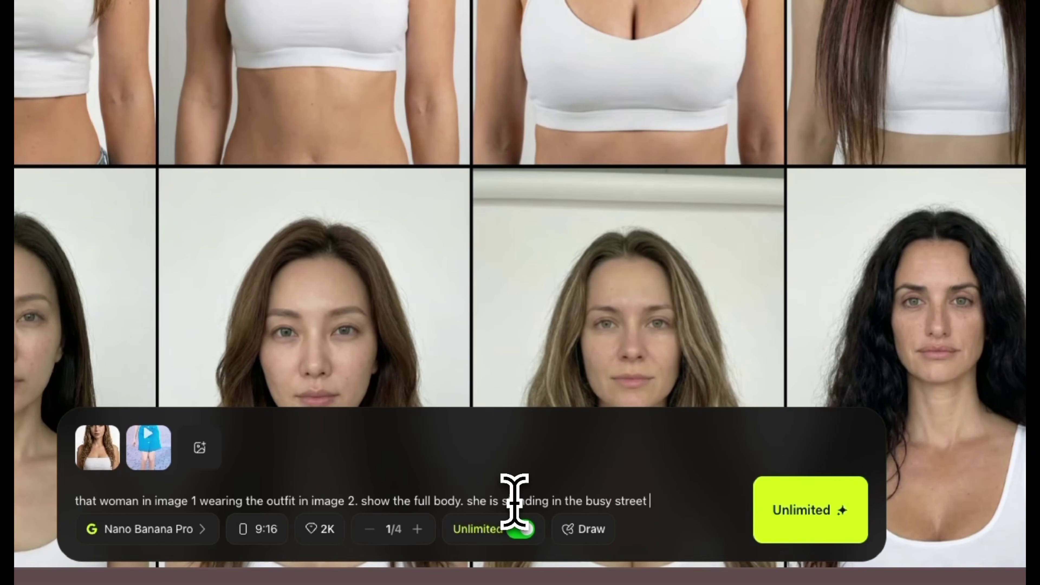
{"action": "type", "text": "in new york"}
{"action": "left_click", "coordinate": [777, 502]}
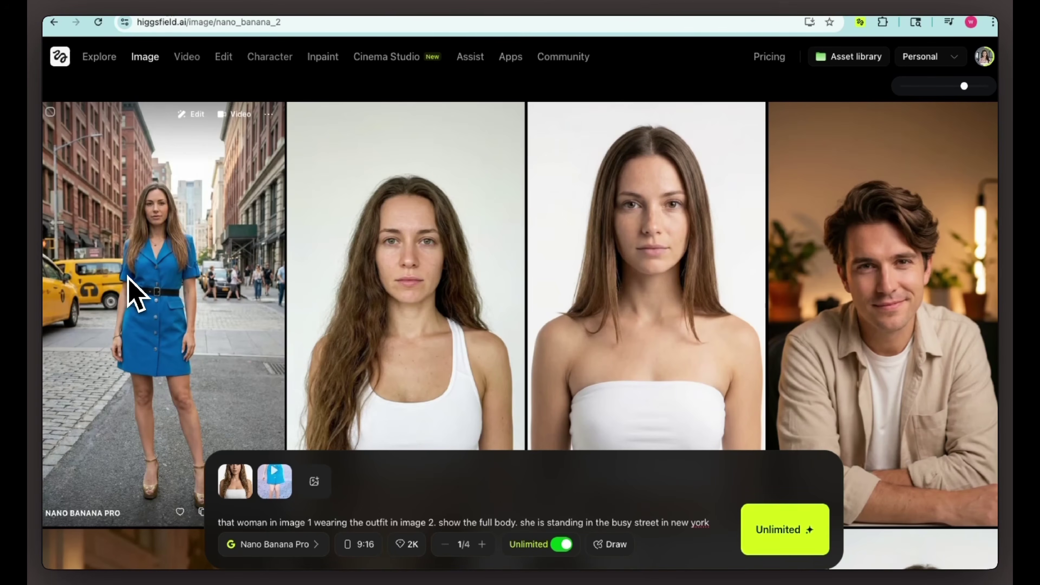
{"action": "left_click", "coordinate": [123, 295]}
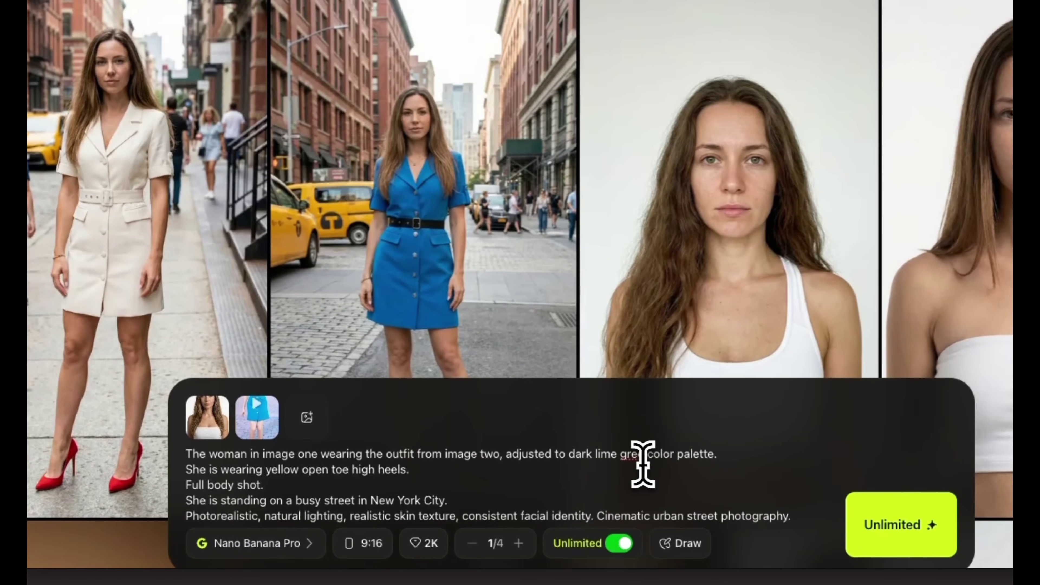
- Correct the prompt's outfit color to "dark lime green color palette", check the heels and photography wording, and generate the image
{"action": "left_click", "coordinate": [643, 464]}
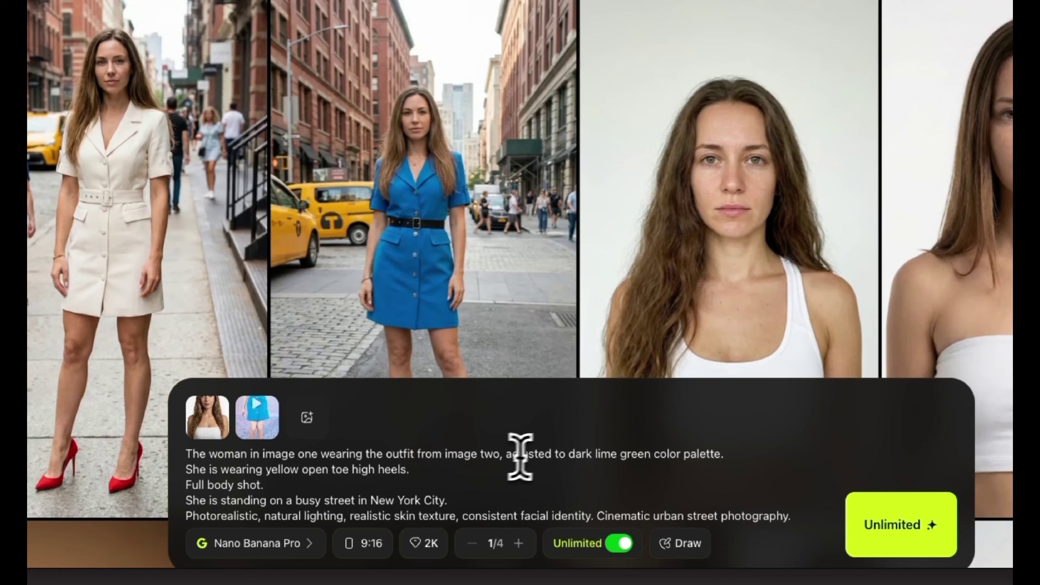
{"action": "left_click_drag", "start_coordinate": [573, 452], "coordinate": [686, 449]}
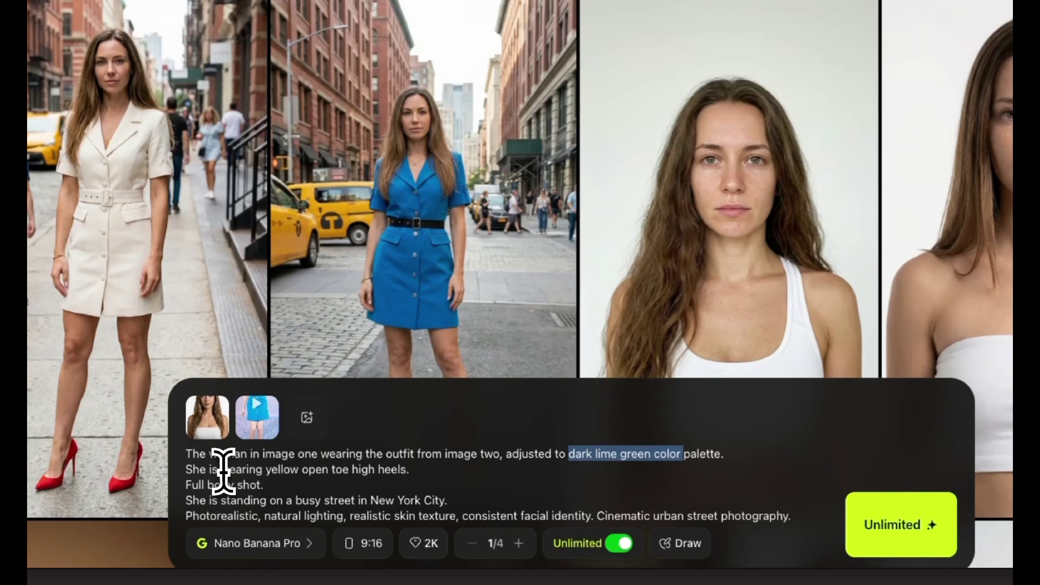
{"action": "left_click_drag", "start_coordinate": [221, 469], "coordinate": [331, 471]}
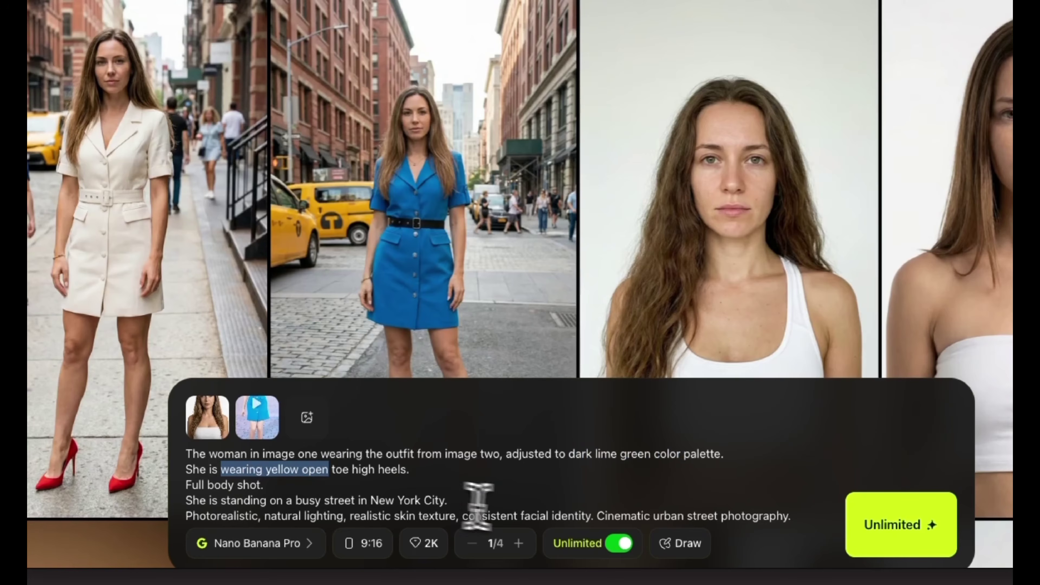
{"action": "left_click_drag", "start_coordinate": [605, 516], "coordinate": [789, 515]}
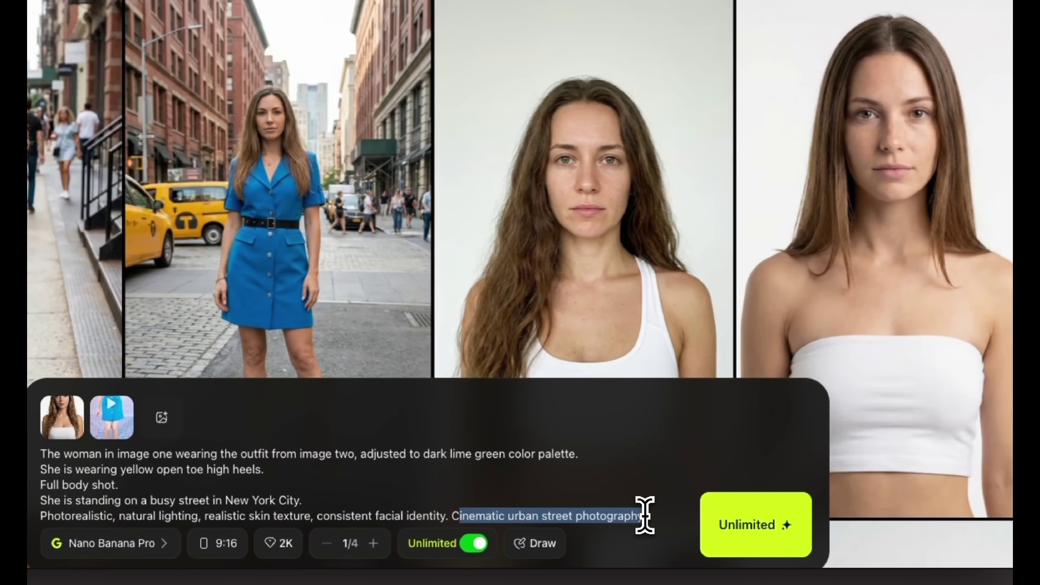
{"action": "left_click_drag", "start_coordinate": [645, 515], "coordinate": [648, 517]}
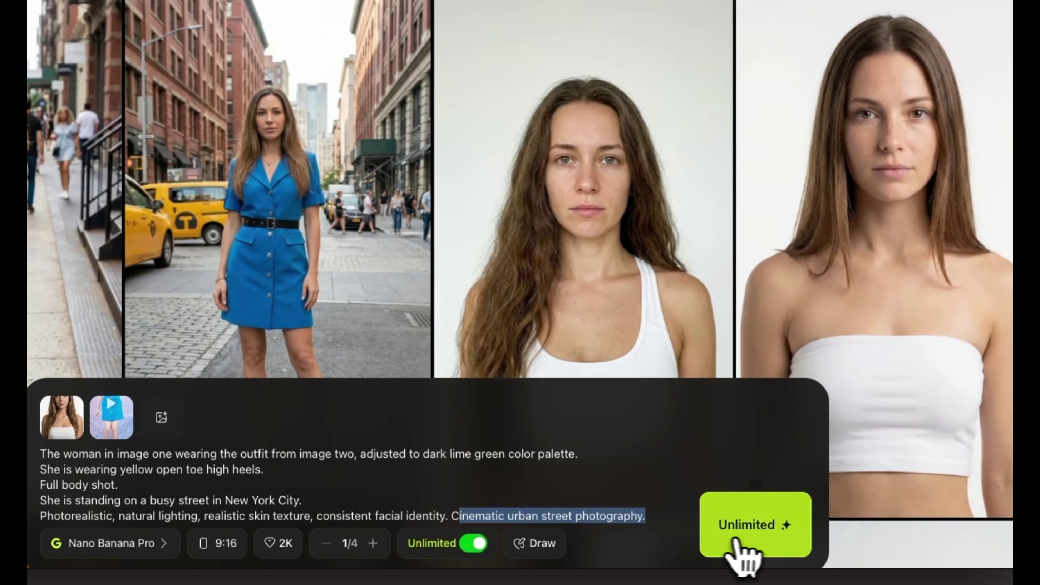
{"action": "left_click", "coordinate": [758, 530]}
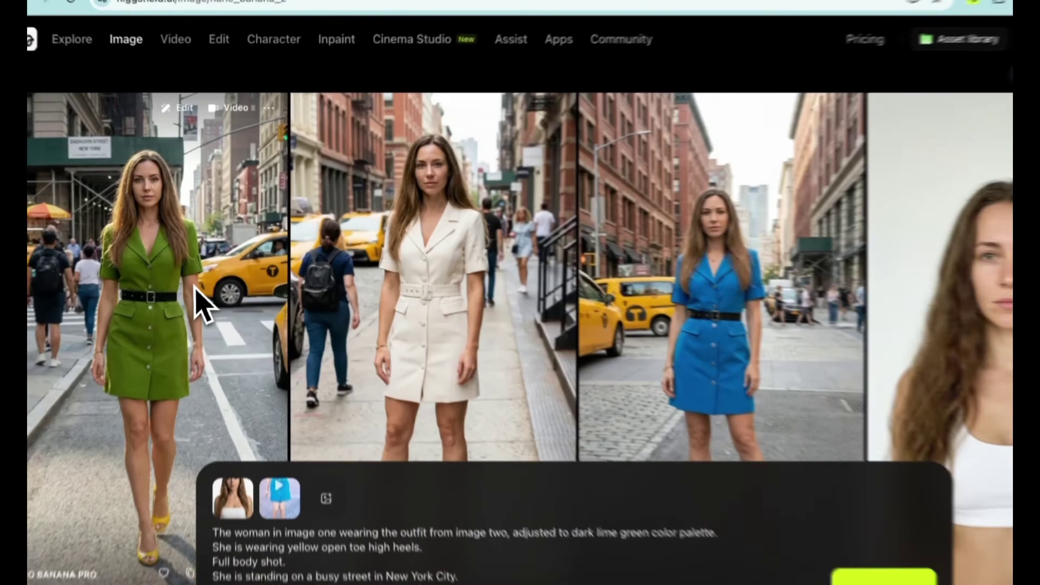
- Open the generated green-dress and cream-dress street images to compare the outfit variations
{"action": "left_click", "coordinate": [211, 305]}
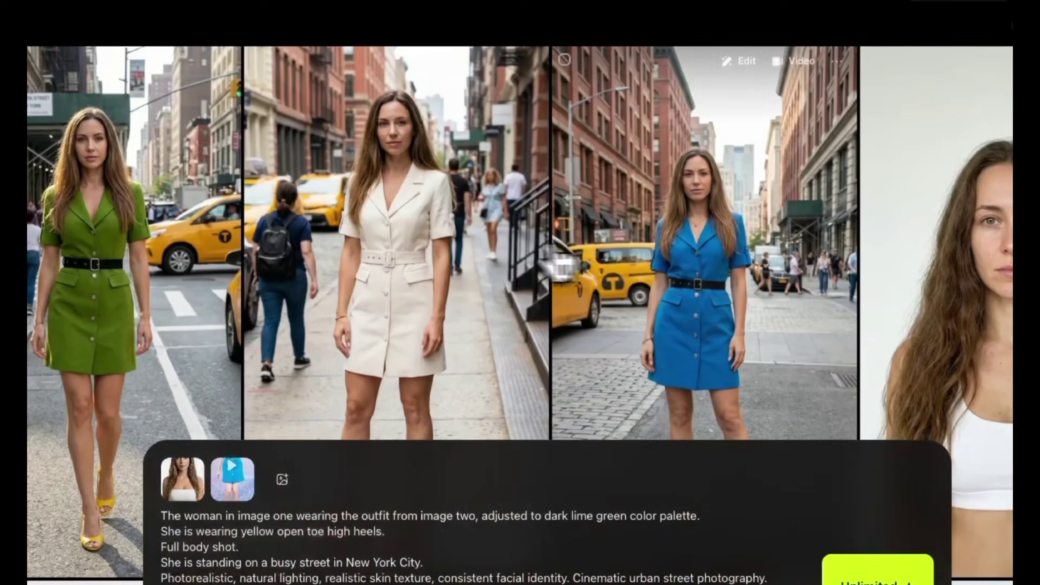
{"action": "left_click", "coordinate": [476, 233]}
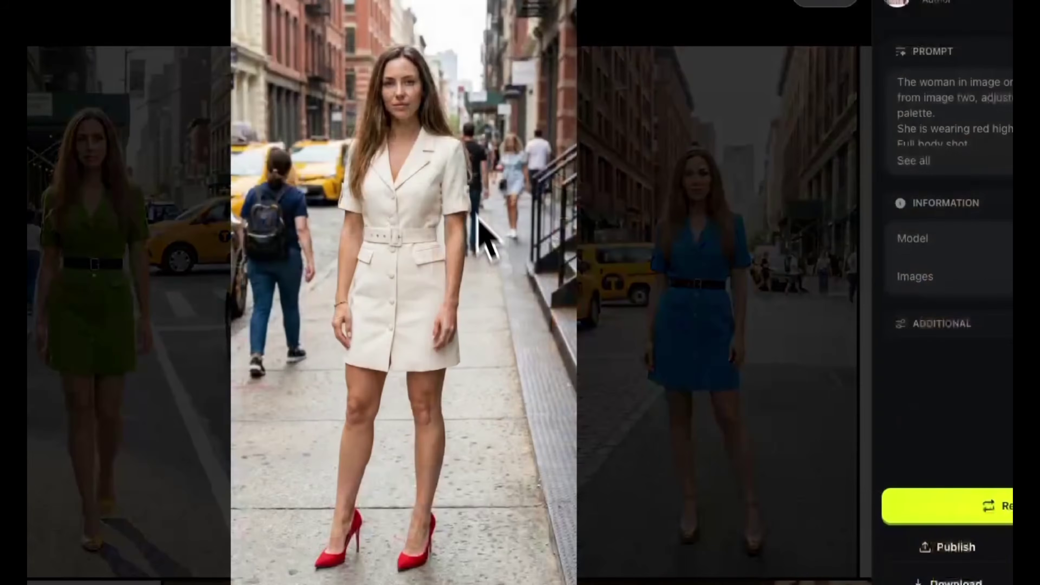
- Close the cream-dress image and download the generated street image of the woman in the blue dress
{"action": "key", "text": "Escape"}
{"action": "left_click", "coordinate": [673, 267]}
{"action": "key", "text": "Escape"}
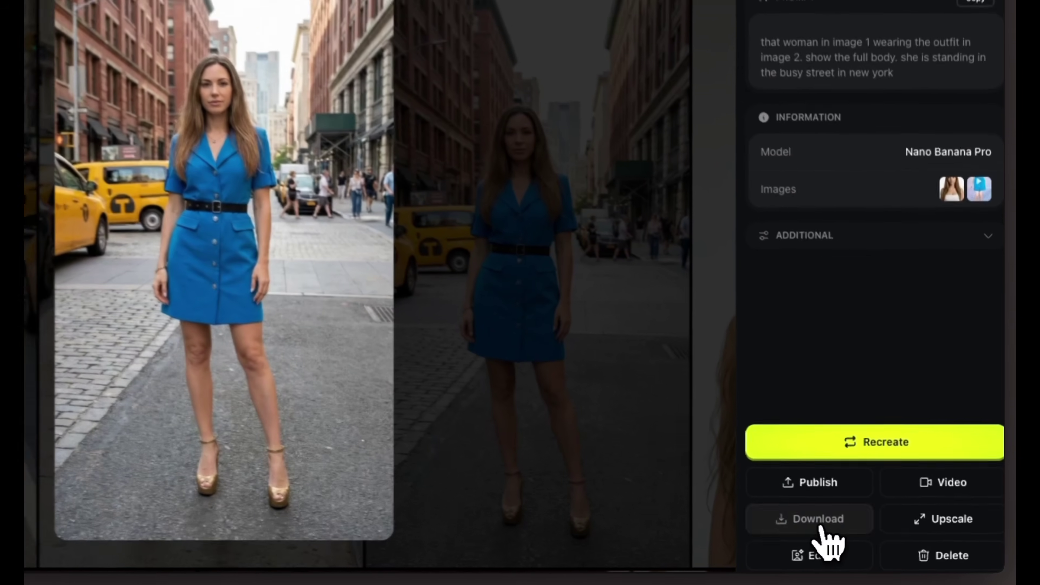
{"action": "left_click", "coordinate": [854, 532]}
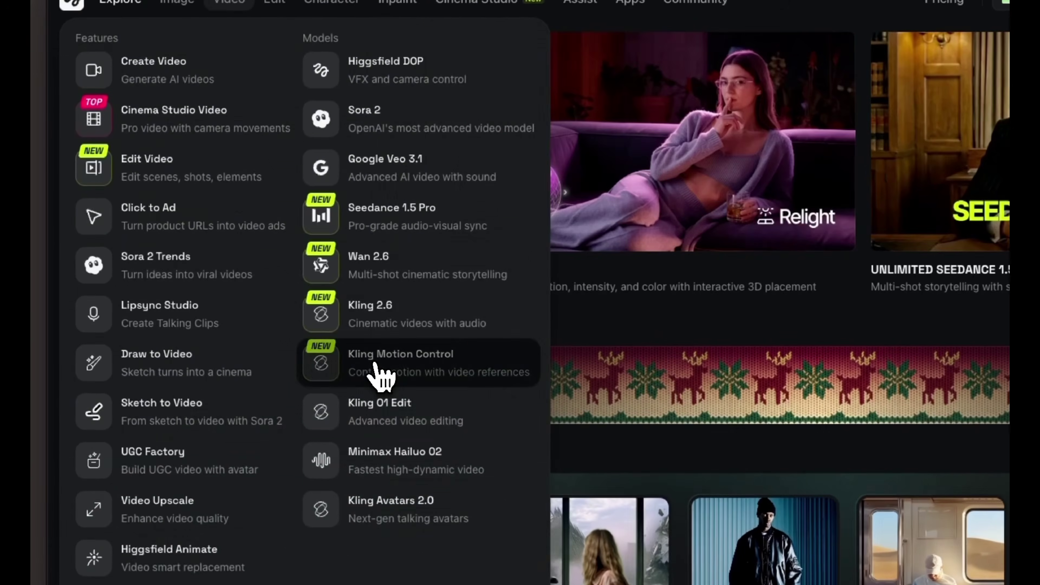
- Open Kling Motion Control and upload motiontest3.mp4 as the reference video
{"action": "left_click", "coordinate": [309, 353]}
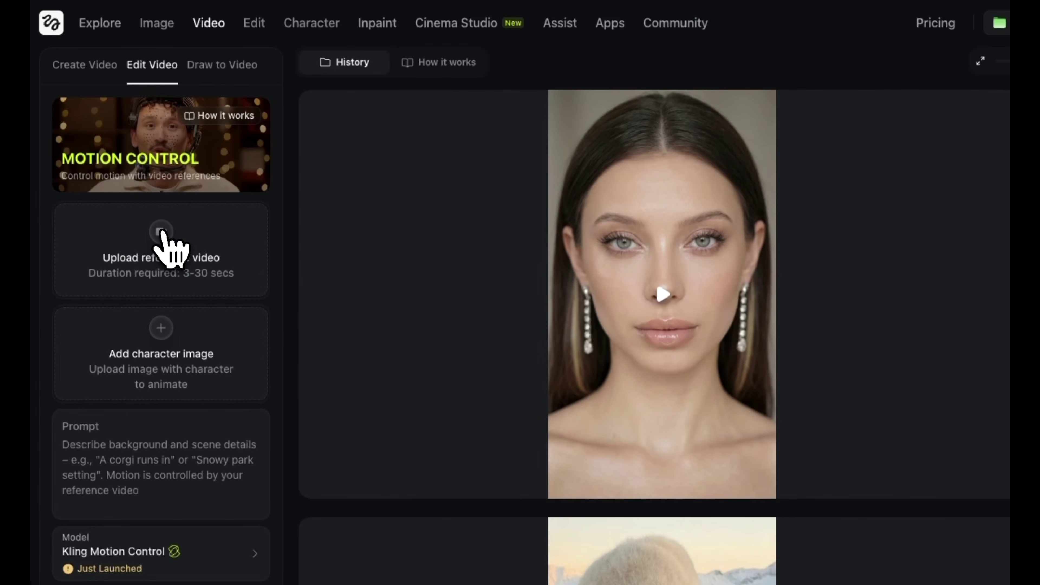
{"action": "left_click", "coordinate": [162, 231]}
{"action": "left_click", "coordinate": [250, 237]}
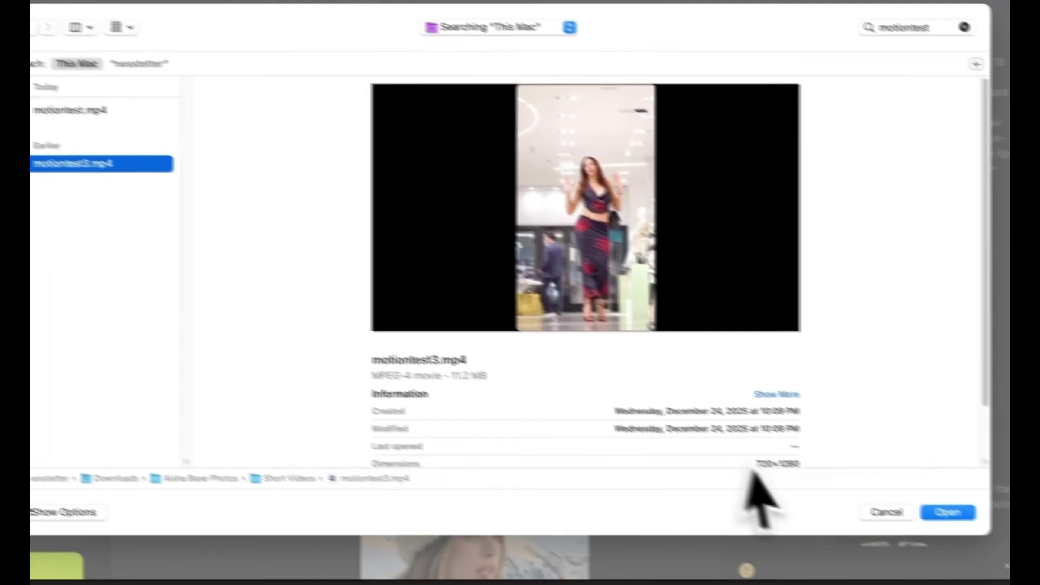
{"action": "left_click", "coordinate": [946, 513]}
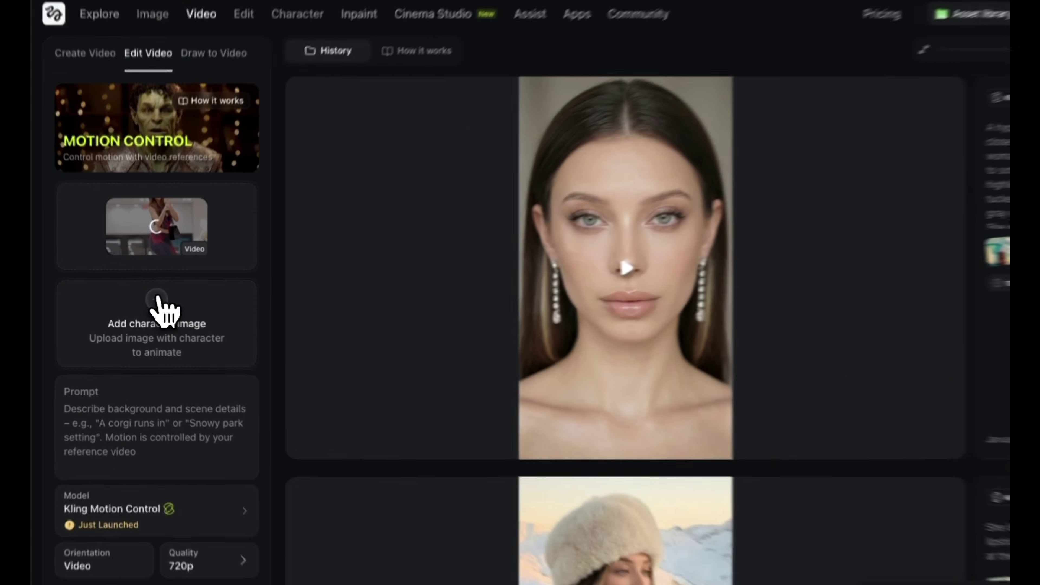
- Add the downloaded blue-dress street PNG as the character image to animate
{"action": "left_click", "coordinate": [154, 316]}
{"action": "left_click", "coordinate": [251, 179]}
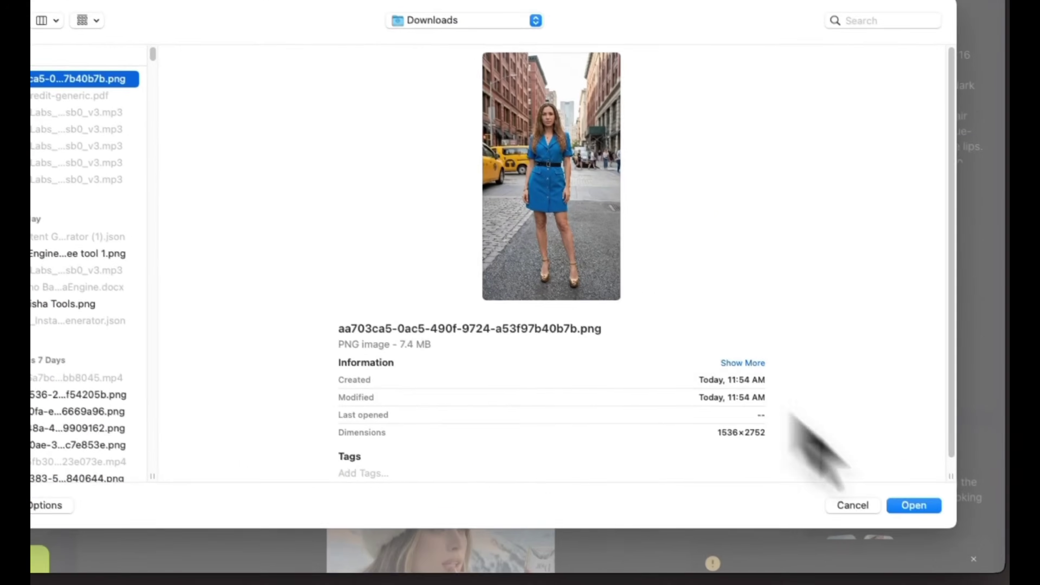
{"action": "left_click", "coordinate": [912, 504]}
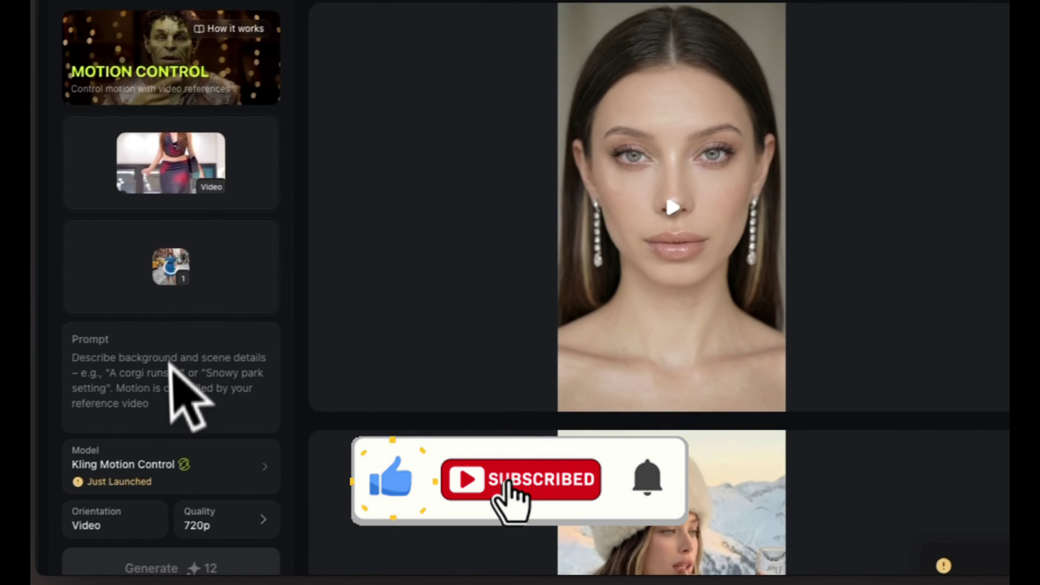
- Generate the motion-control video with the prompt "Make people walking in the background" and preview the result in full screen
{"action": "left_click", "coordinate": [135, 381]}
{"action": "type", "text": "Make ped"}
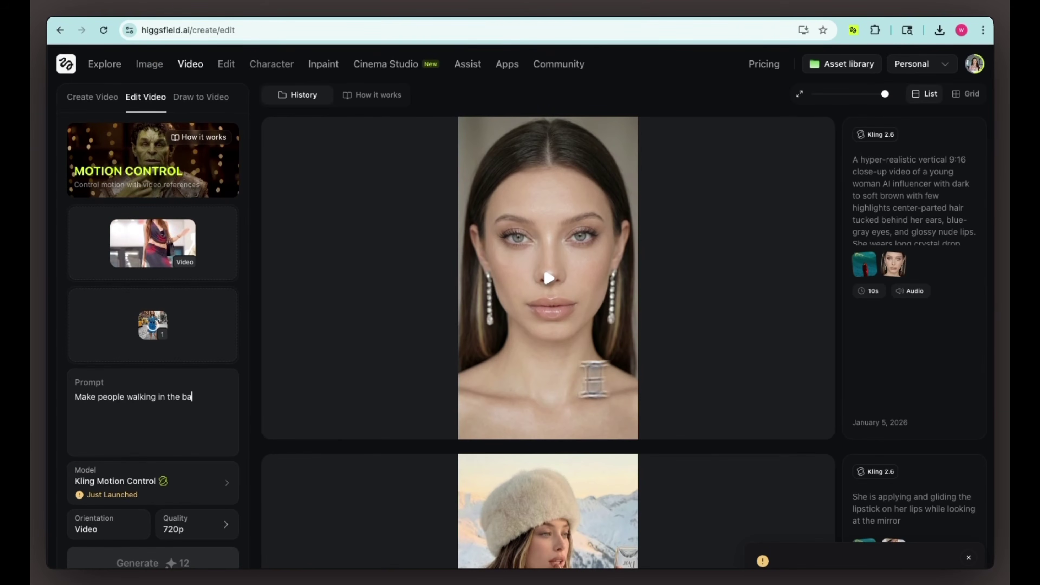
{"action": "type", "text": "und"}
{"action": "scroll", "coordinate": [258, 410], "scroll_direction": "down", "scroll_amount": 5}
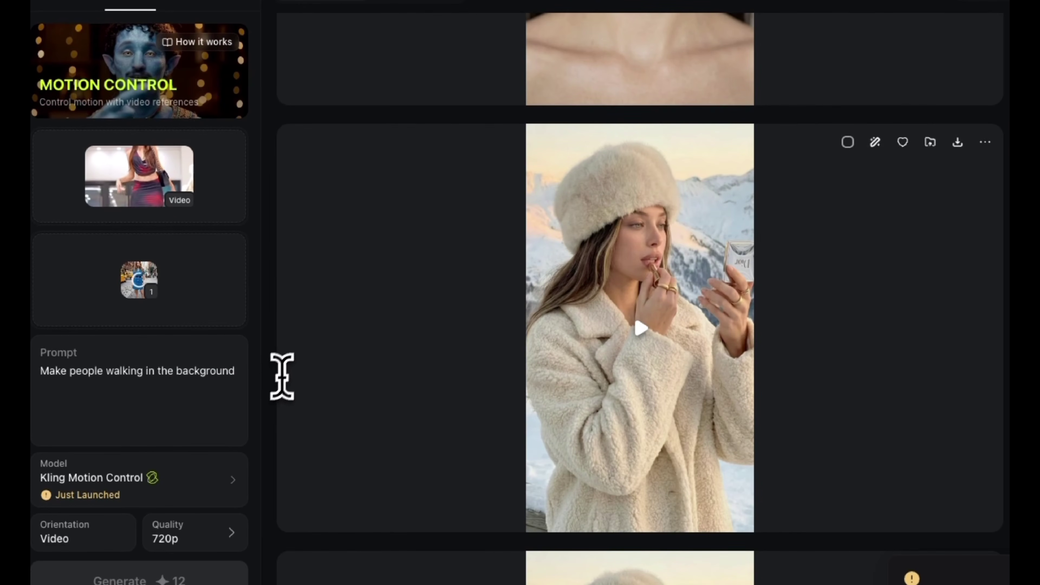
{"action": "scroll", "coordinate": [270, 368], "scroll_direction": "up", "scroll_amount": 5}
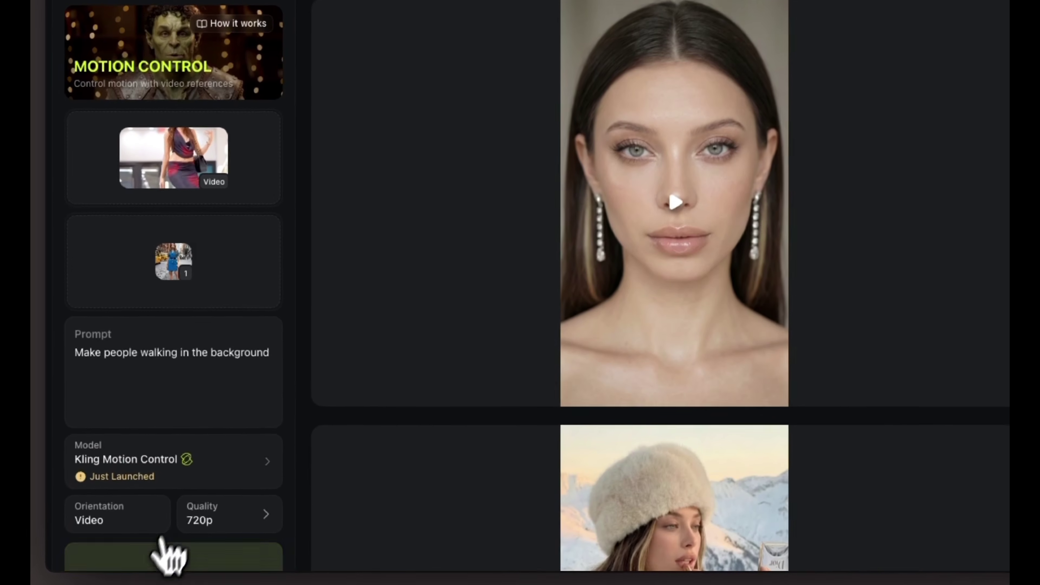
{"action": "left_click", "coordinate": [116, 578]}
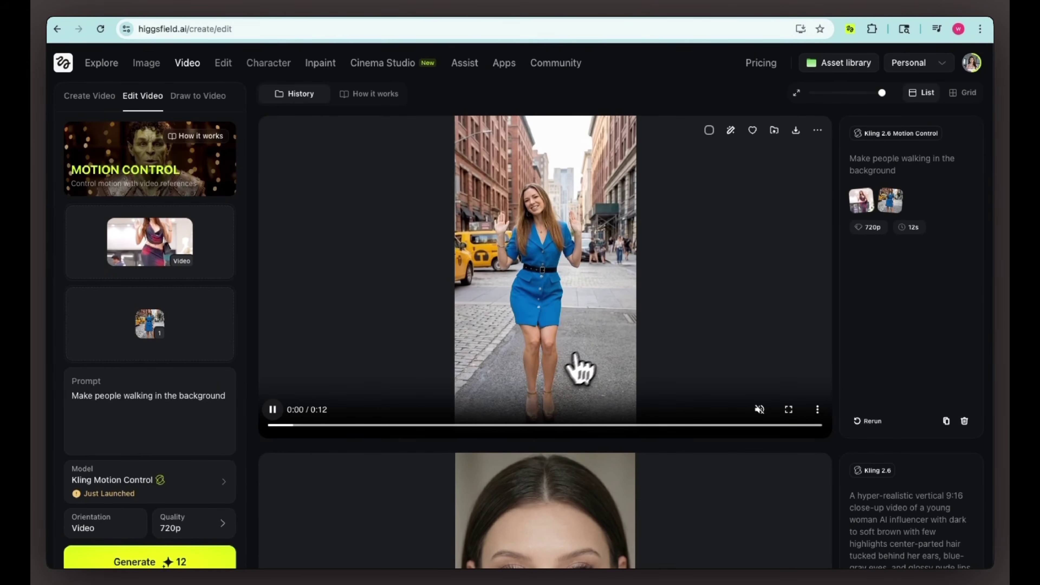
{"action": "left_click", "coordinate": [789, 409]}
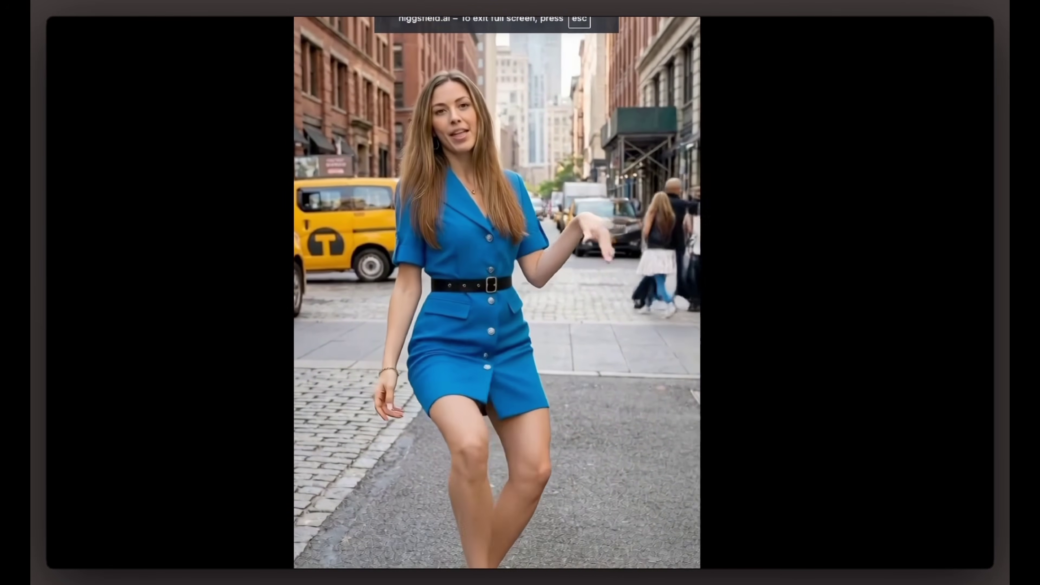
{"action": "key", "text": "Escape"}
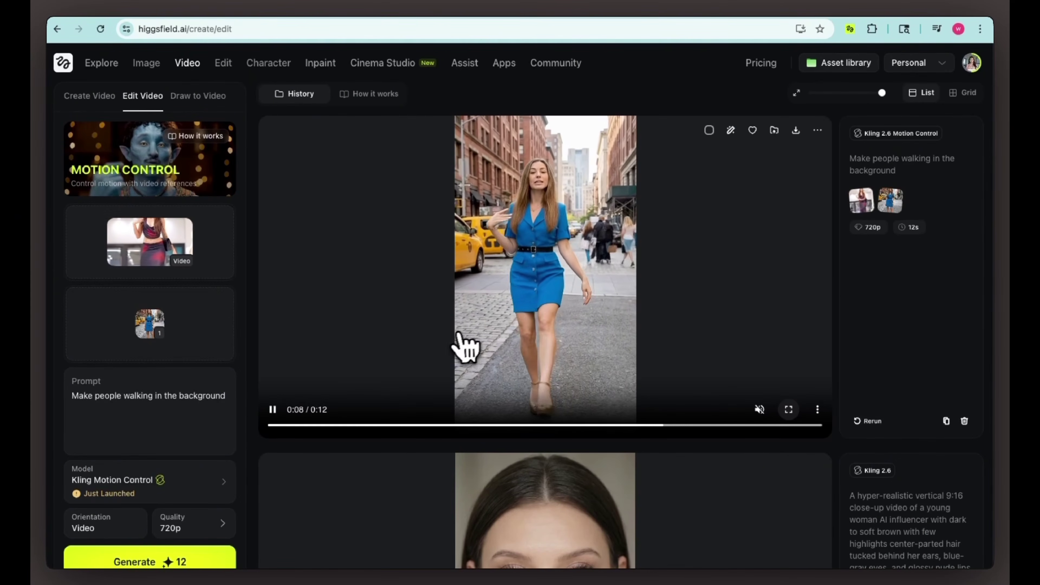